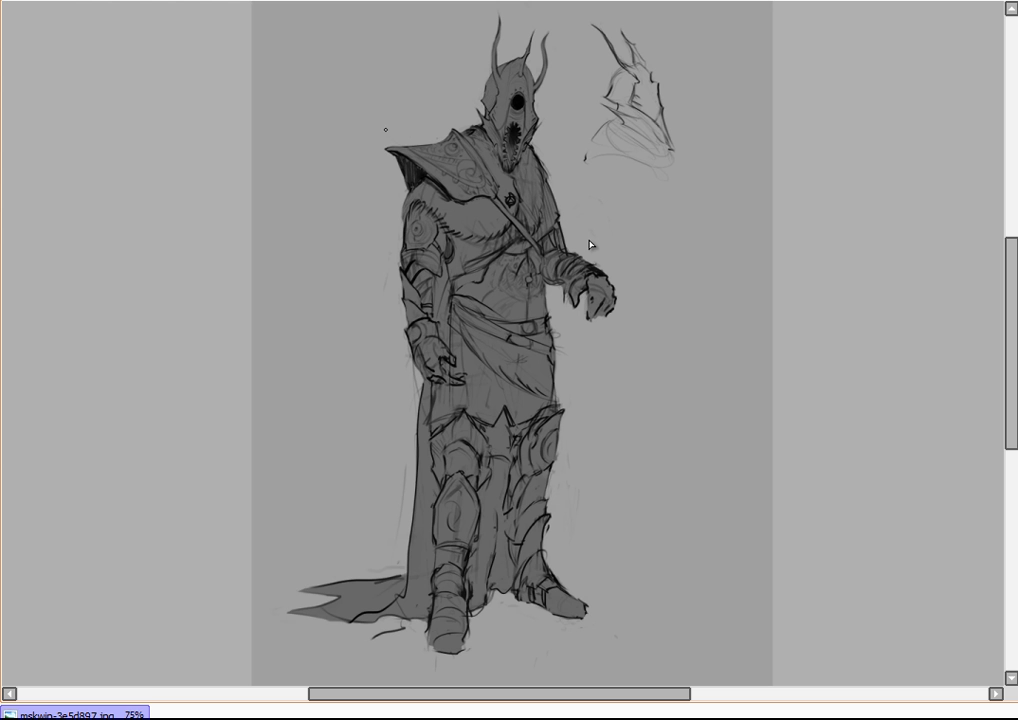
- Fade the character sketch to a pale underlay and mark red guide lines on the shoulder armour and the hanging arm
click(589, 240)
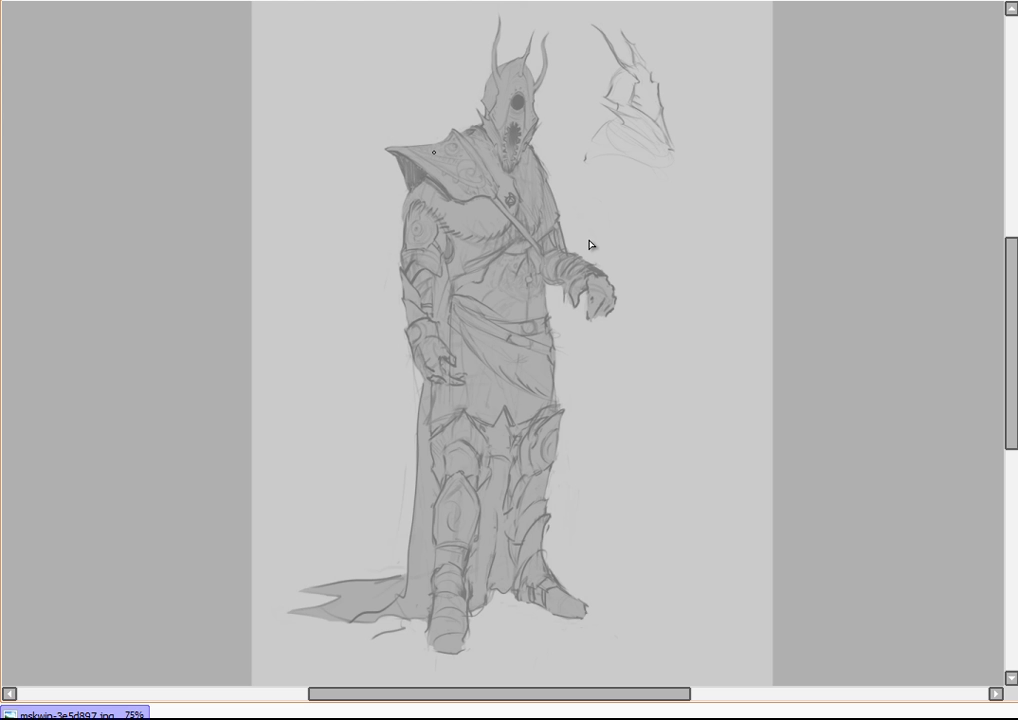
mouse_move(418, 158)
mouse_down()
mouse_move(461, 138)
mouse_move(462, 152)
mouse_up()
drag(400, 276, 407, 333)
mouse_move(405, 283)
mouse_down()
mouse_move(411, 330)
mouse_move(416, 322)
mouse_up()
drag(430, 294, 428, 323)
drag(422, 207, 411, 299)
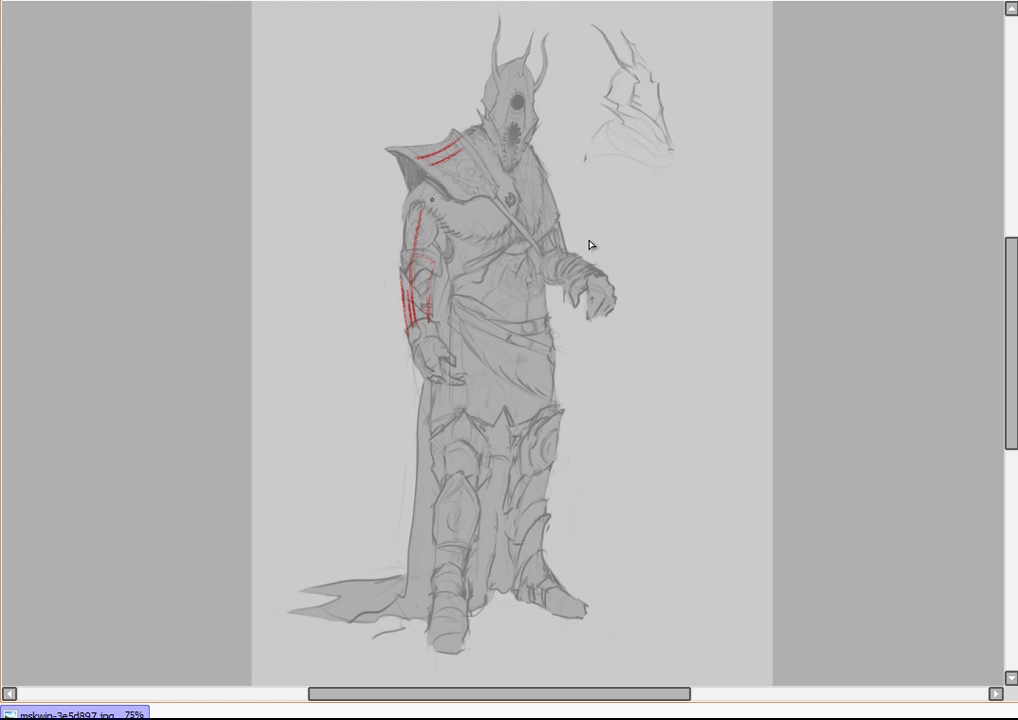
- Sketch the hanging upper arm, the sides of the torso and the rounded rib cage in red over the figure
drag(417, 214, 425, 181)
mouse_move(432, 258)
mouse_down()
mouse_move(439, 200)
mouse_move(432, 234)
mouse_up()
drag(450, 245, 464, 270)
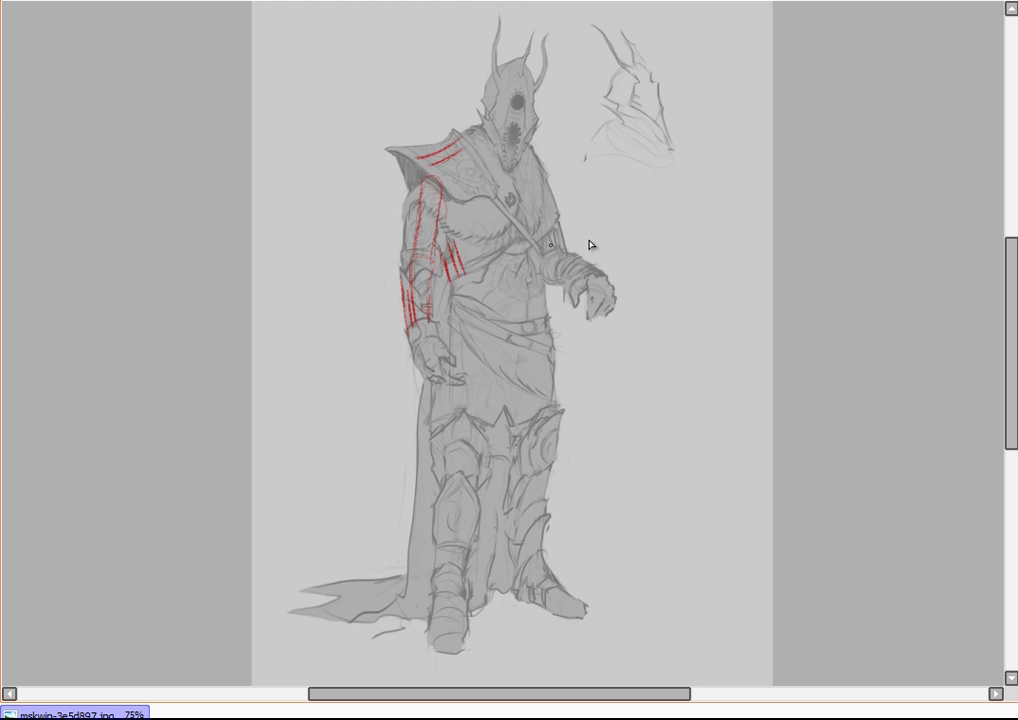
mouse_move(541, 230)
mouse_down()
mouse_move(542, 258)
mouse_move(545, 250)
mouse_move(532, 261)
mouse_up()
mouse_move(452, 240)
mouse_down()
mouse_move(461, 266)
mouse_move(510, 263)
mouse_move(514, 178)
mouse_move(454, 239)
mouse_up()
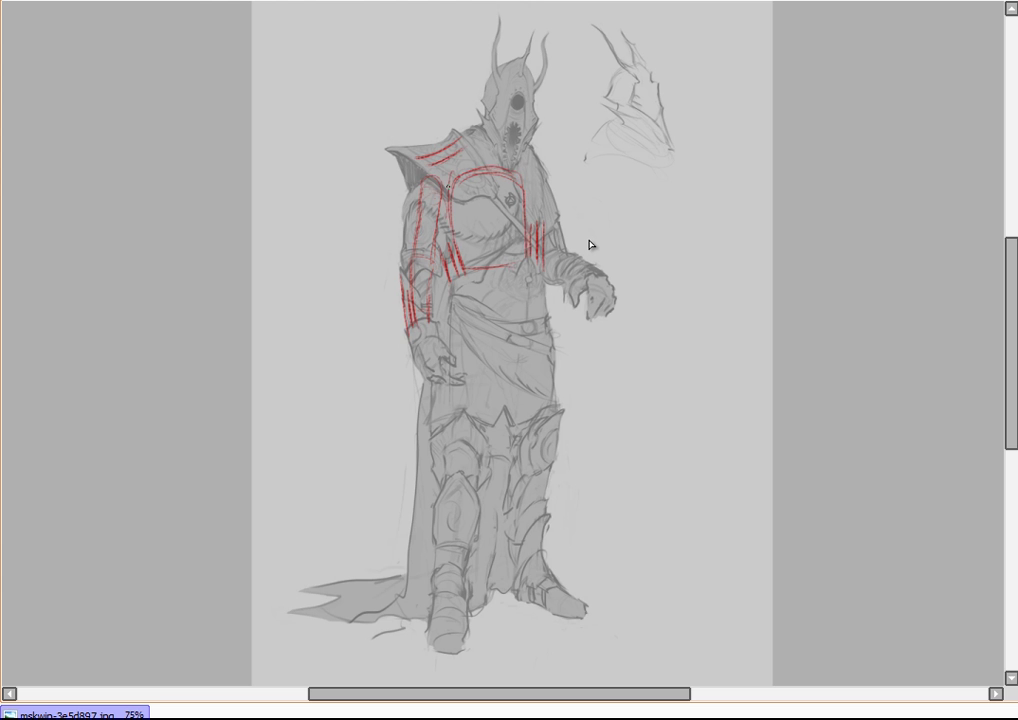
mouse_move(448, 170)
mouse_down()
mouse_move(450, 184)
mouse_move(436, 165)
mouse_move(521, 172)
mouse_up()
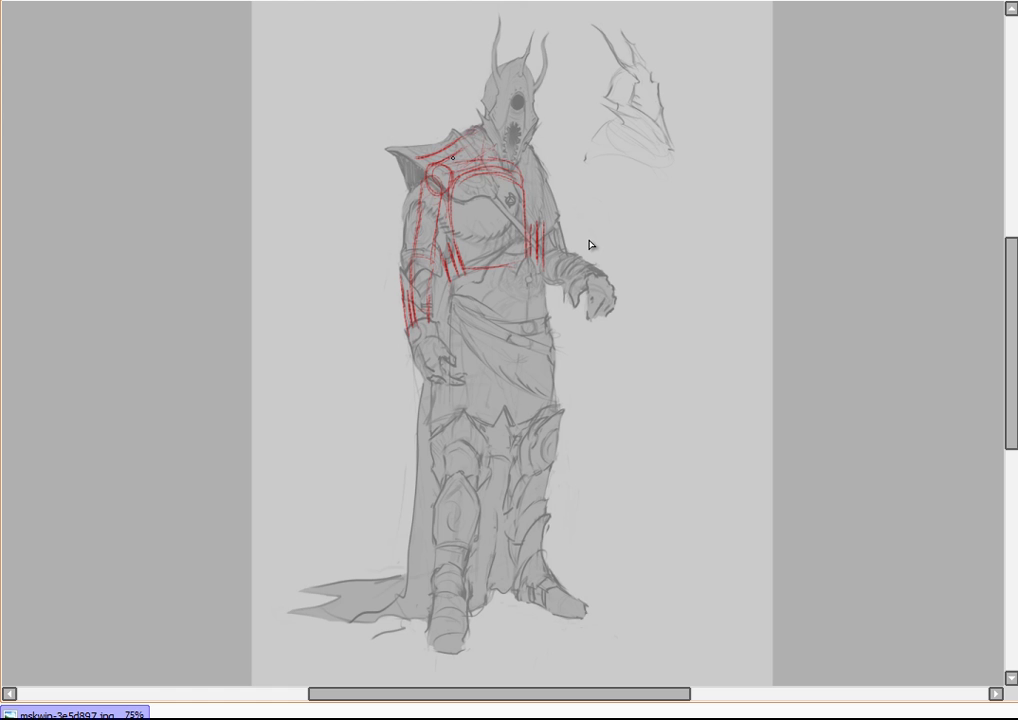
- Sketch the shoulder slope, neck, circular skull with jaw, and the far shoulder joint in red
mouse_move(452, 160)
mouse_down()
mouse_move(487, 135)
mouse_move(460, 153)
mouse_move(501, 151)
mouse_up()
mouse_move(488, 89)
mouse_down()
mouse_move(518, 103)
mouse_move(505, 145)
mouse_up()
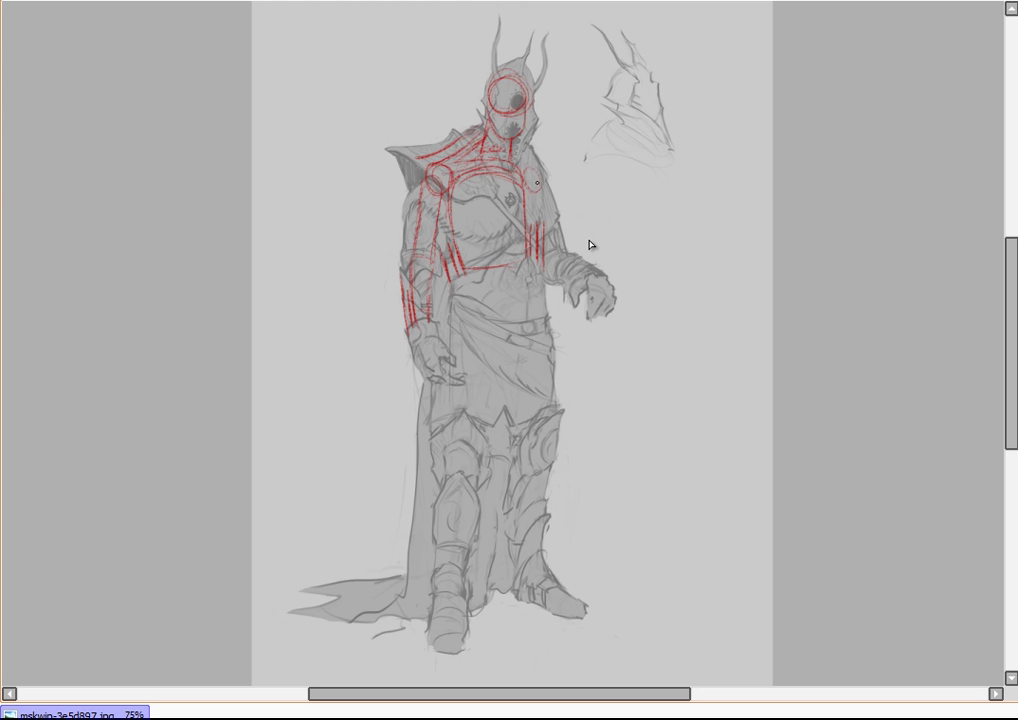
drag(537, 183, 535, 188)
- Mark red construction lines along the lower part of the near shin, above the boot
drag(441, 513, 442, 558)
mouse_move(437, 513)
mouse_down()
mouse_move(438, 558)
mouse_move(448, 556)
mouse_up()
mouse_move(467, 511)
mouse_down()
mouse_move(468, 556)
mouse_move(458, 560)
mouse_up()
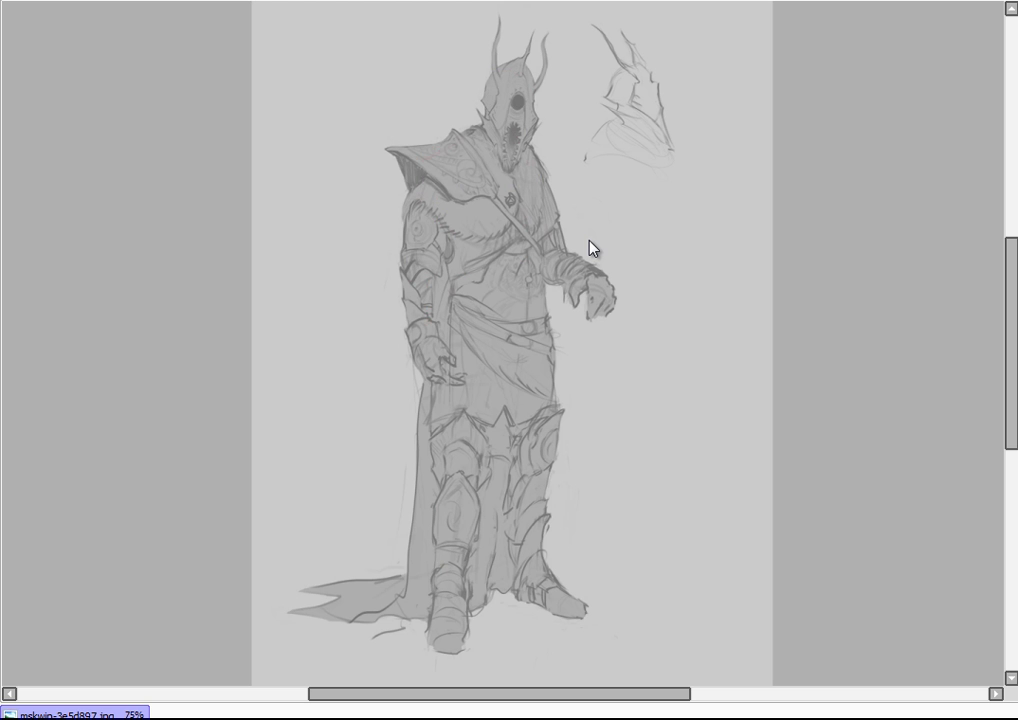
- Outline the flared shoulder armour, both shoulder joints, the raised collar and a larger helmet shape in red
drag(444, 178, 447, 261)
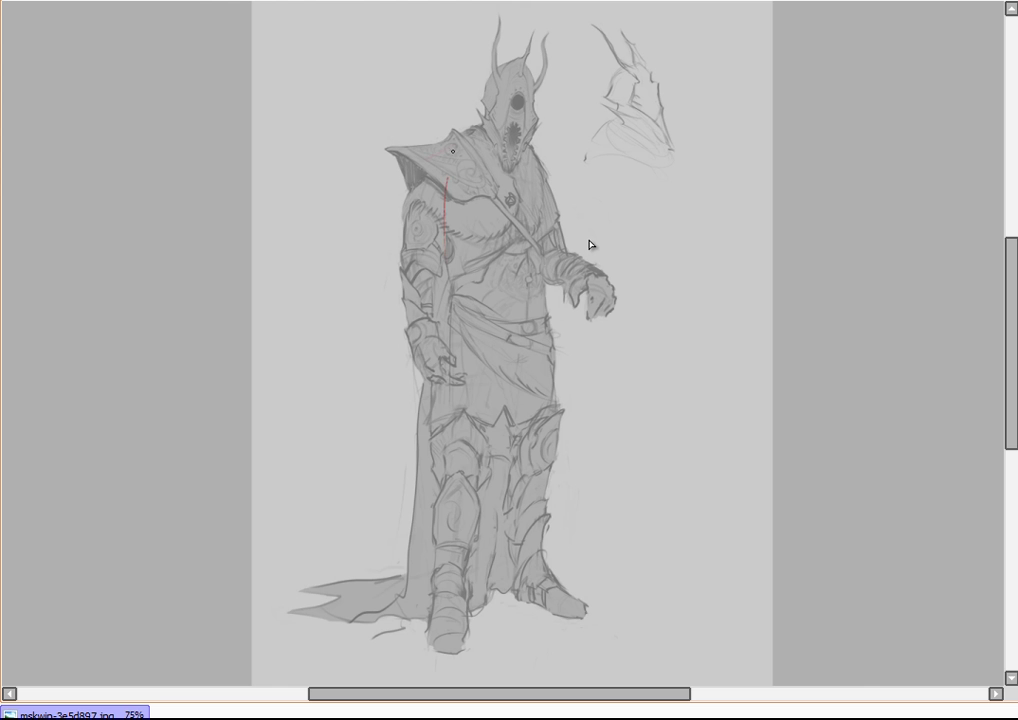
mouse_move(425, 153)
mouse_down()
mouse_move(468, 127)
mouse_move(456, 134)
mouse_up()
mouse_move(395, 150)
mouse_down()
mouse_move(460, 132)
mouse_move(497, 192)
mouse_move(445, 205)
mouse_move(400, 162)
mouse_move(412, 172)
mouse_move(430, 163)
mouse_move(443, 182)
mouse_move(429, 168)
mouse_up()
drag(472, 115, 496, 159)
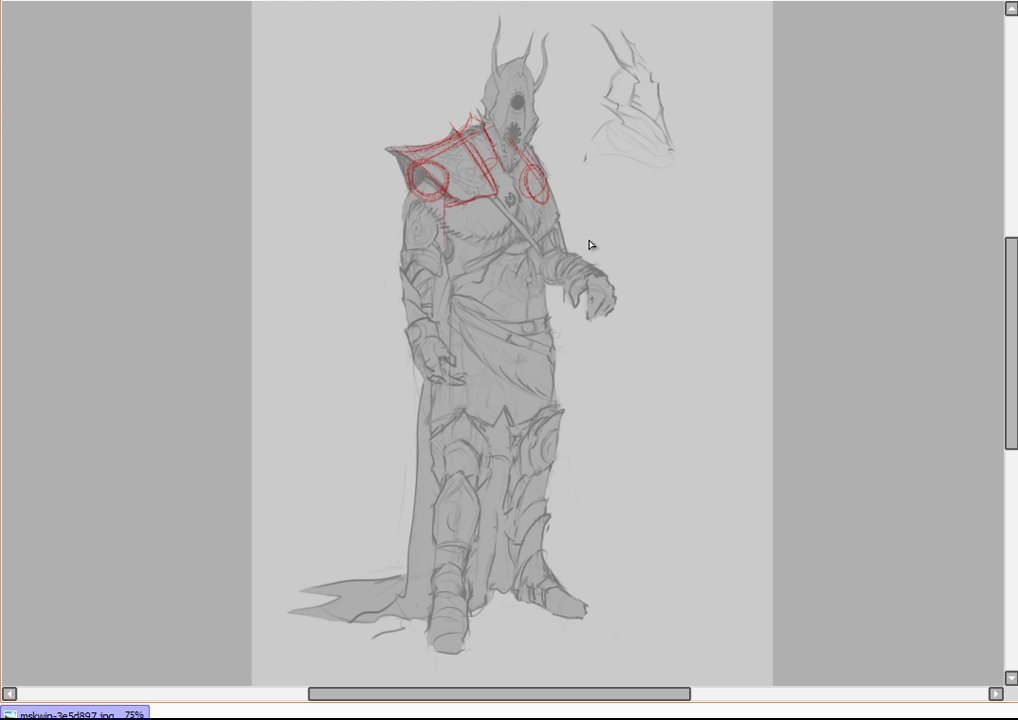
mouse_move(461, 137)
mouse_down()
mouse_move(468, 107)
mouse_move(491, 124)
mouse_move(488, 154)
mouse_up()
mouse_move(478, 110)
mouse_down()
mouse_move(486, 68)
mouse_move(472, 103)
mouse_move(535, 96)
mouse_move(524, 145)
mouse_up()
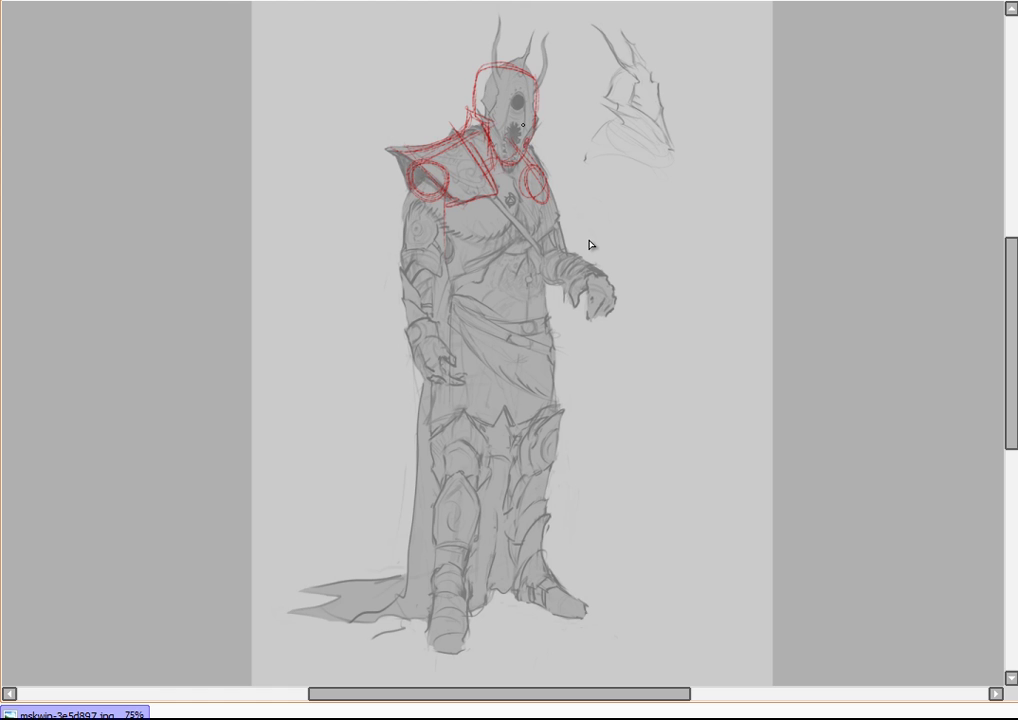
- Draw a bulkier upper arm and forearm in red, extending beyond the hanging arm's outer edge and ending at the wrist
mouse_move(404, 172)
mouse_down()
mouse_move(390, 237)
mouse_move(423, 190)
mouse_move(408, 260)
mouse_up()
drag(446, 206, 434, 259)
mouse_move(443, 211)
mouse_down()
mouse_move(434, 259)
mouse_move(402, 322)
mouse_up()
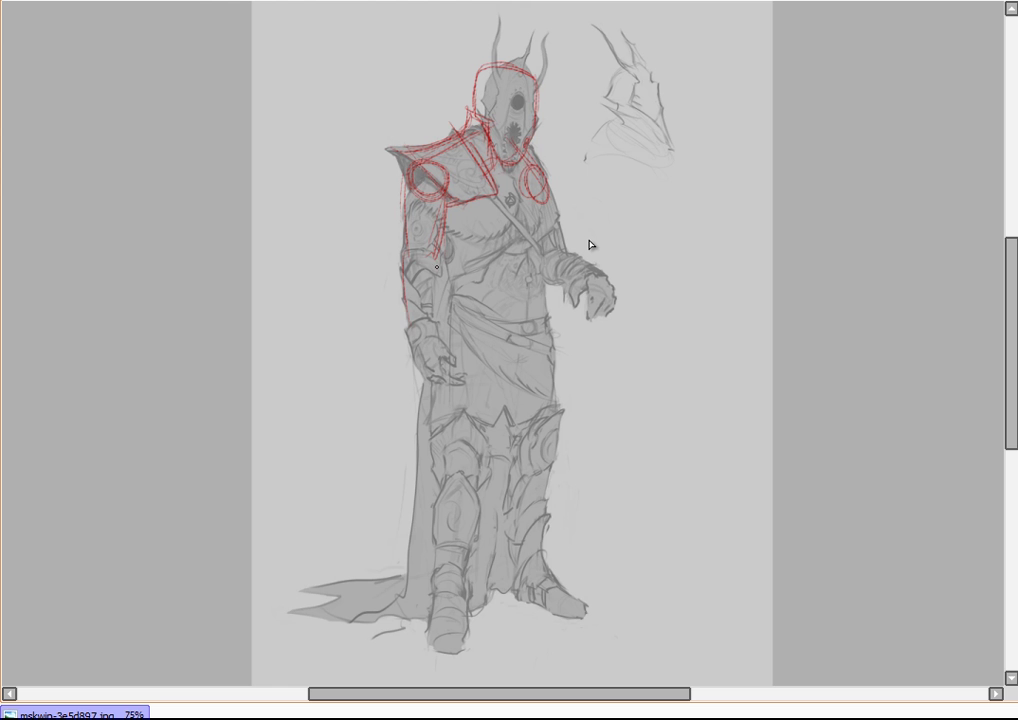
mouse_move(389, 252)
mouse_down()
mouse_move(393, 300)
mouse_move(388, 247)
mouse_move(421, 268)
mouse_move(426, 330)
mouse_up()
drag(402, 330, 428, 322)
drag(404, 214, 407, 258)
mouse_move(408, 188)
mouse_down()
mouse_move(410, 206)
mouse_move(436, 198)
mouse_move(426, 242)
mouse_move(389, 240)
mouse_move(396, 228)
mouse_up()
drag(402, 190, 404, 243)
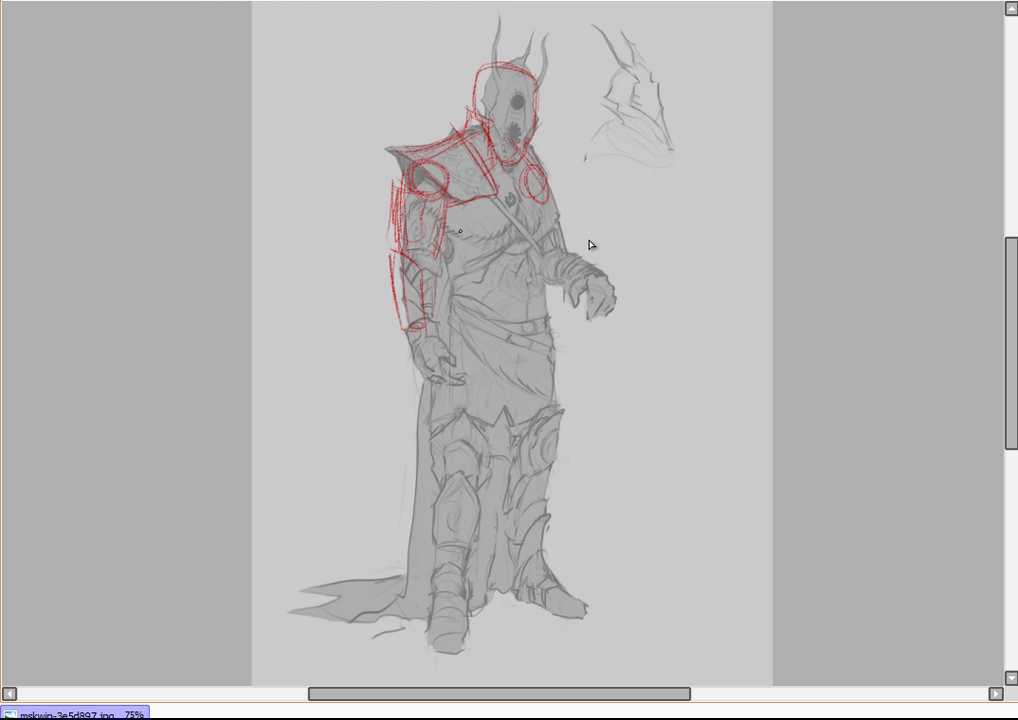
- Draw the chest's far side and curved lower edge, then outline the broader far shoulder and arm in red
drag(547, 186, 542, 261)
drag(554, 204, 543, 264)
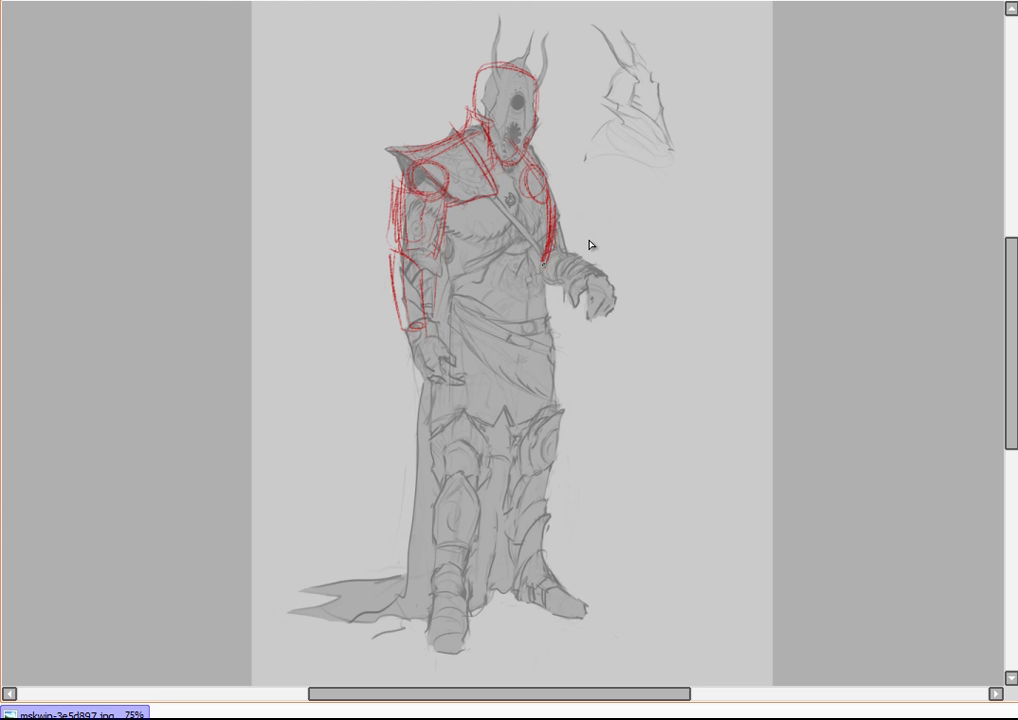
drag(437, 273, 548, 267)
drag(531, 155, 555, 176)
mouse_move(537, 161)
mouse_down()
mouse_move(575, 201)
mouse_move(560, 203)
mouse_up()
mouse_move(531, 151)
mouse_down()
mouse_move(569, 182)
mouse_move(559, 188)
mouse_move(568, 240)
mouse_move(585, 253)
mouse_move(545, 276)
mouse_move(570, 290)
mouse_move(581, 267)
mouse_move(543, 282)
mouse_move(573, 288)
mouse_move(578, 256)
mouse_move(597, 267)
mouse_move(578, 290)
mouse_move(604, 266)
mouse_up()
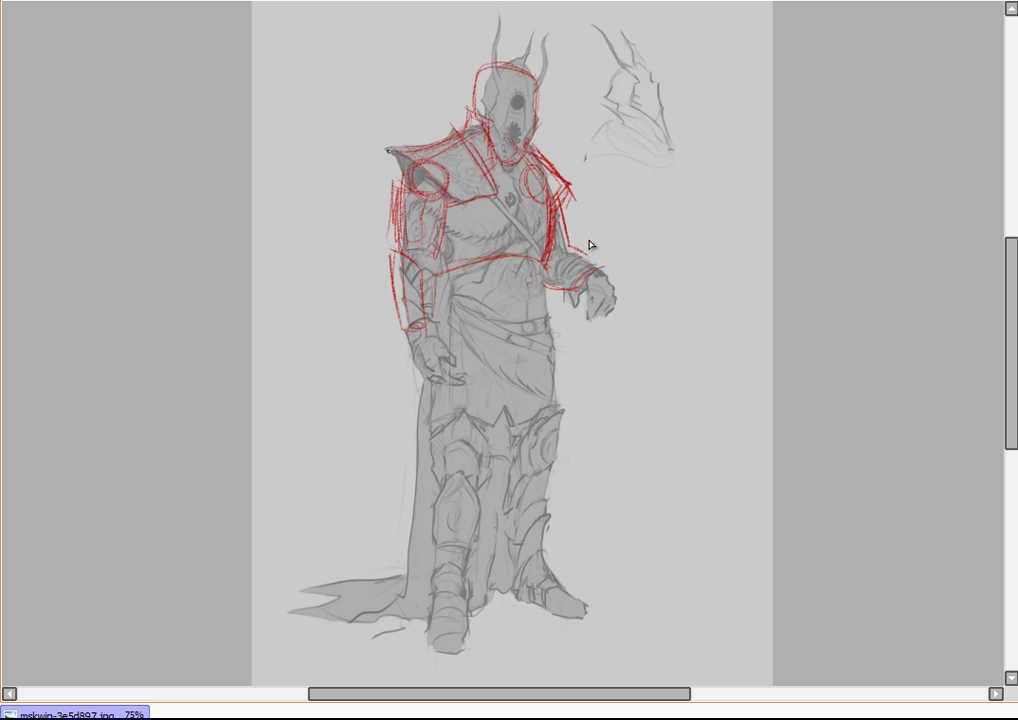
- Reinforce the shoulder armour's upper edge, outline the waist and belt, and add a centre line down the torso in red
mouse_move(388, 150)
mouse_down()
mouse_move(404, 180)
mouse_move(418, 150)
mouse_move(438, 144)
mouse_up()
drag(547, 262, 551, 322)
mouse_move(450, 324)
mouse_down()
mouse_move(493, 331)
mouse_move(447, 322)
mouse_move(545, 328)
mouse_move(450, 319)
mouse_move(426, 304)
mouse_move(540, 332)
mouse_up()
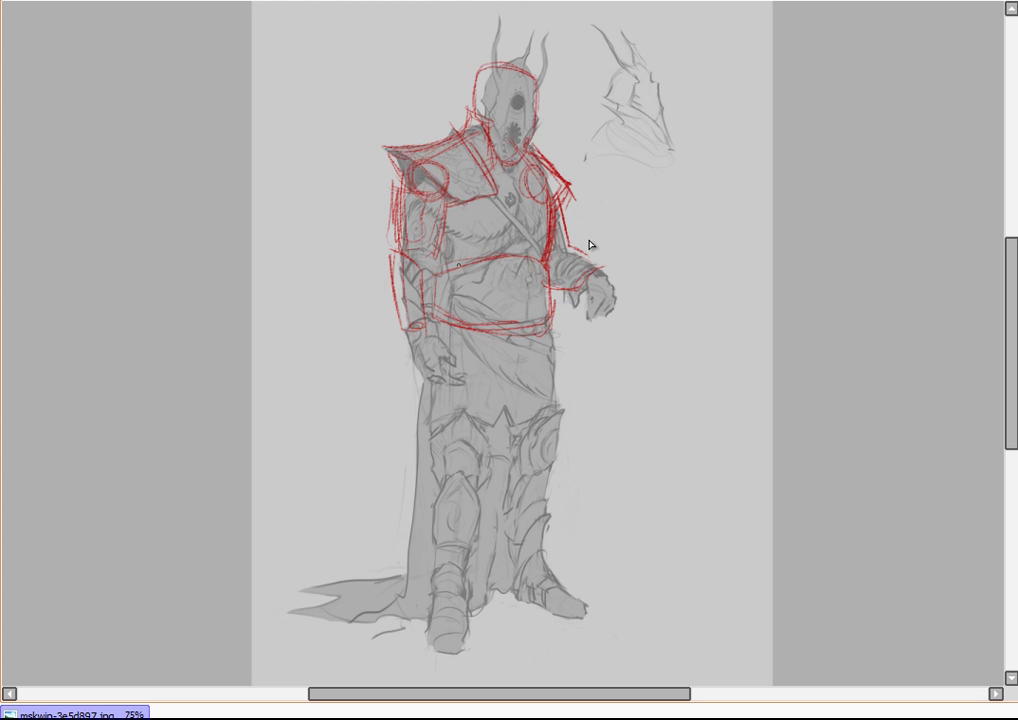
drag(508, 178, 516, 253)
mouse_move(513, 189)
mouse_down()
mouse_move(516, 245)
mouse_move(492, 456)
mouse_up()
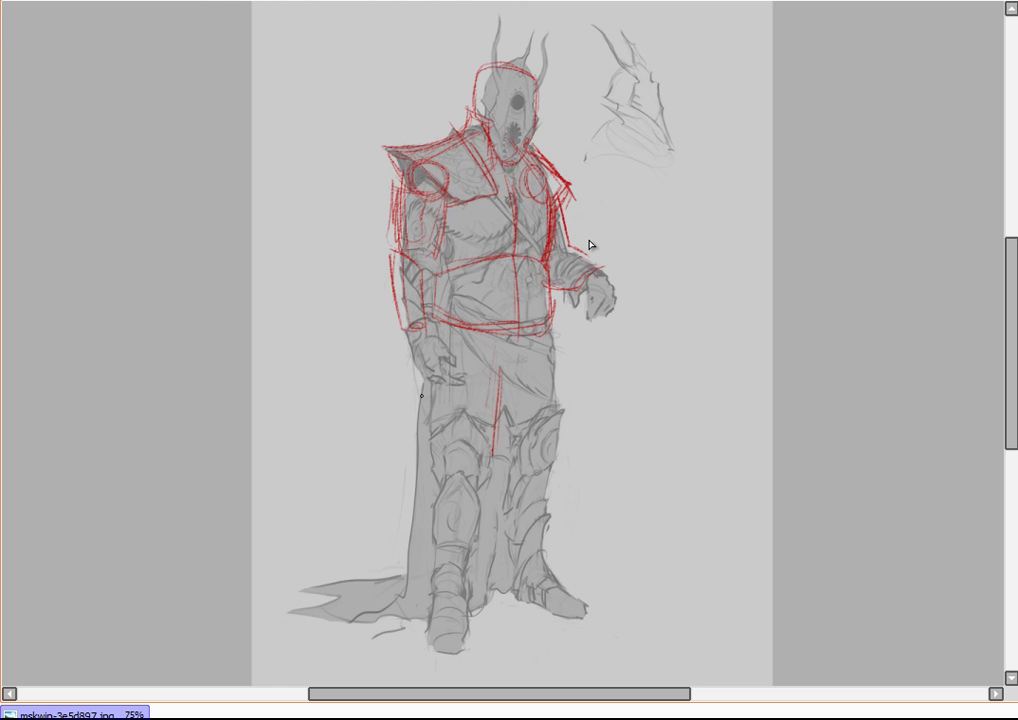
- Construct the near leg in red with thigh contours, a rounded knee and shin lines down to the ankle
drag(421, 376, 423, 436)
mouse_move(421, 376)
mouse_down()
mouse_move(425, 445)
mouse_move(465, 459)
mouse_move(428, 465)
mouse_move(477, 449)
mouse_up()
mouse_move(421, 458)
mouse_down()
mouse_move(483, 476)
mouse_move(459, 443)
mouse_move(477, 482)
mouse_up()
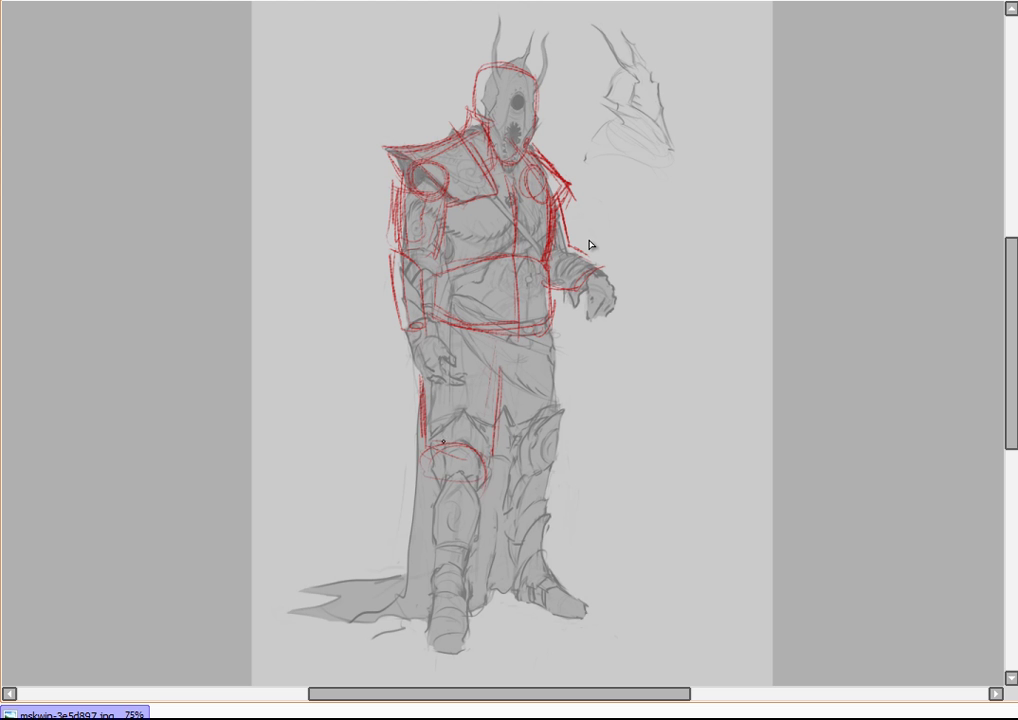
drag(448, 440, 484, 488)
drag(490, 488, 481, 586)
drag(487, 500, 470, 590)
drag(421, 474, 427, 588)
mouse_move(421, 482)
mouse_down()
mouse_move(427, 589)
mouse_move(465, 604)
mouse_up()
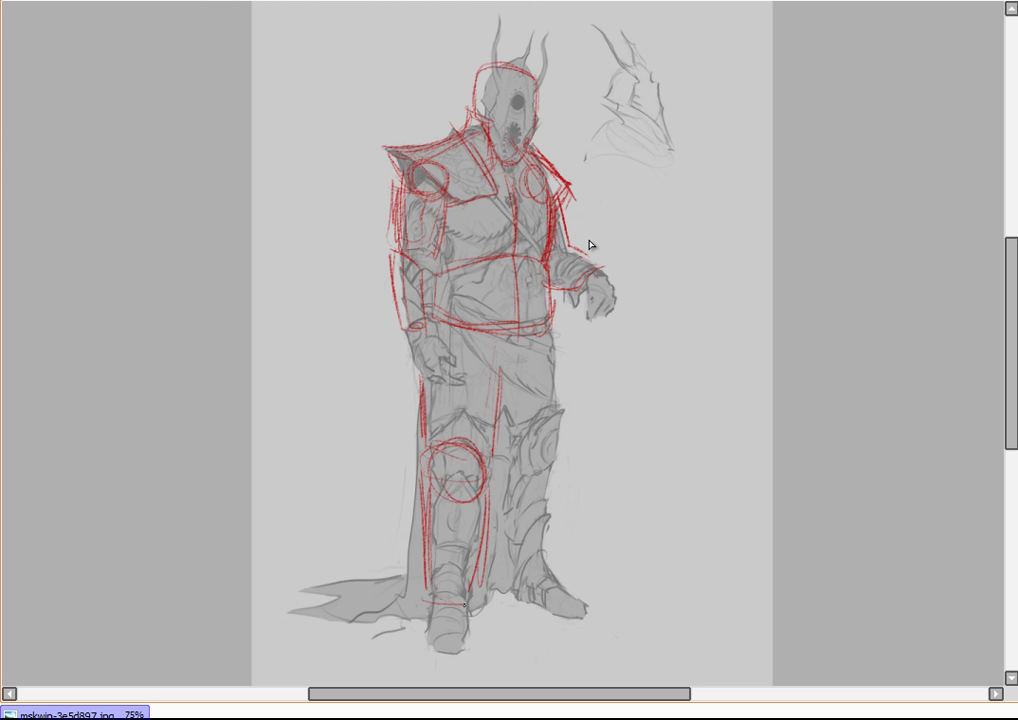
- Block in both feet and the far leg's contours in red, and reinforce the far side of the waist
drag(420, 645, 474, 645)
drag(462, 605, 471, 642)
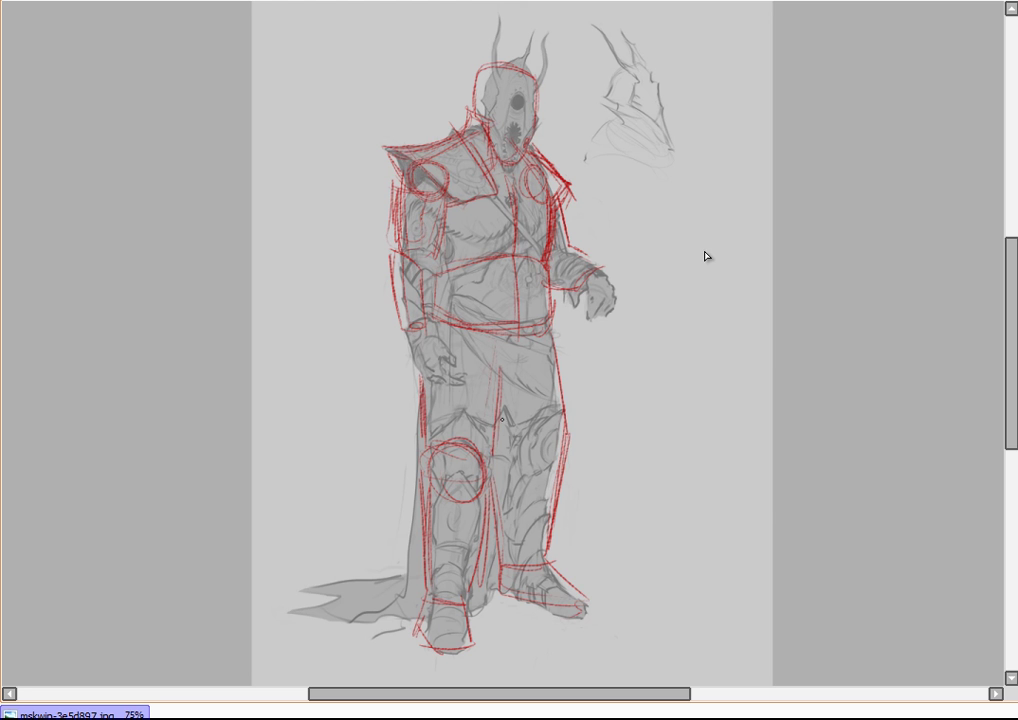
mouse_move(502, 418)
mouse_down()
mouse_move(510, 446)
mouse_move(498, 570)
mouse_up()
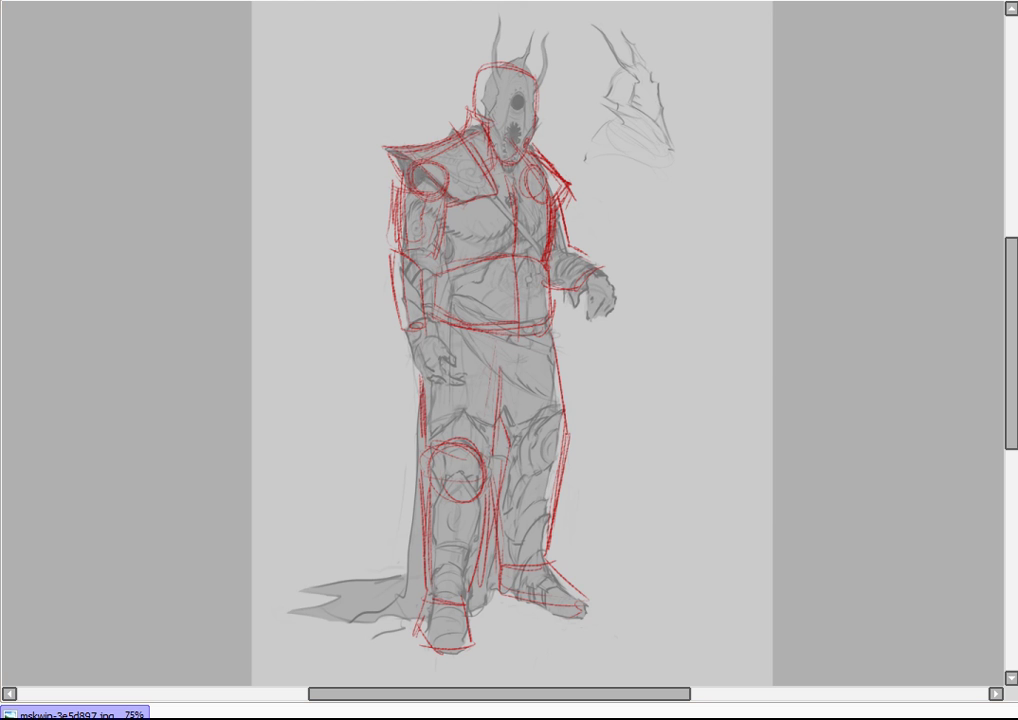
drag(545, 258, 550, 336)
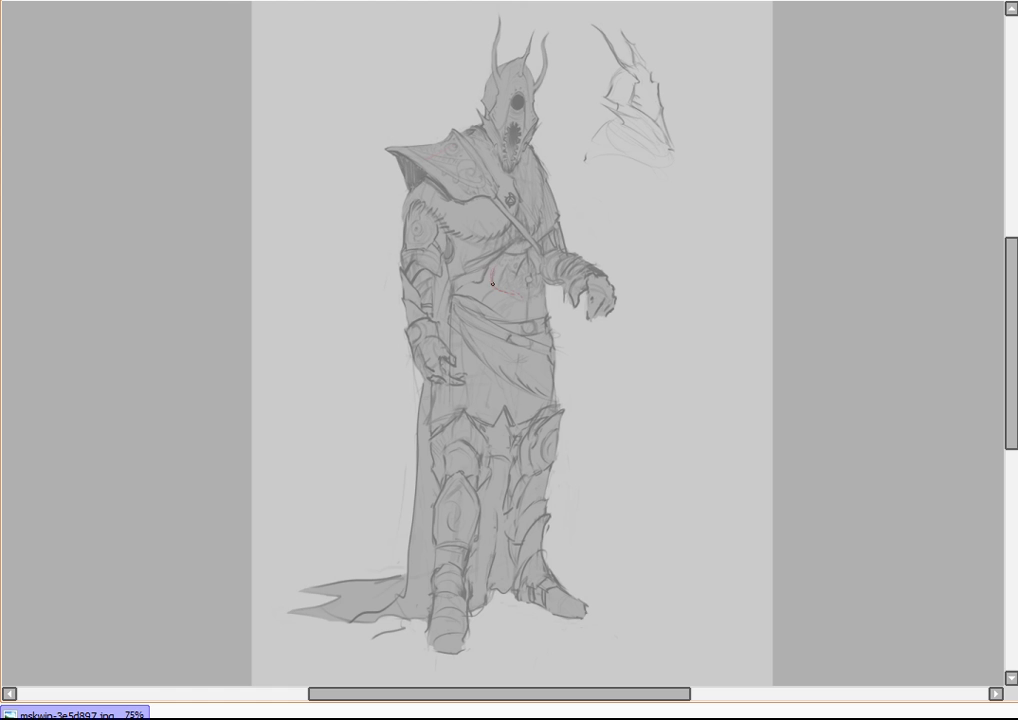
- Trace the flowing curves of the abdomen emblem, the near shin guard's ornament and the fur mantle in red
mouse_move(495, 268)
mouse_down()
mouse_move(510, 300)
mouse_move(536, 300)
mouse_move(531, 318)
mouse_up()
drag(463, 483, 443, 537)
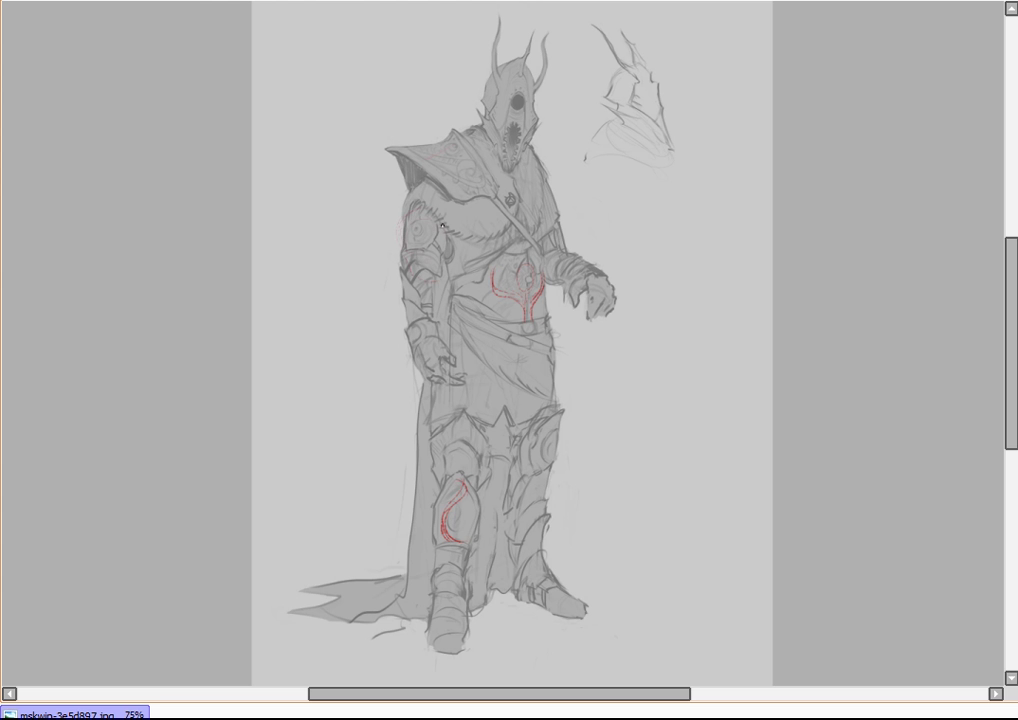
mouse_move(415, 208)
mouse_down()
mouse_move(438, 212)
mouse_move(459, 235)
mouse_move(515, 228)
mouse_move(513, 170)
mouse_up()
drag(390, 221, 477, 239)
- Draw the waist cloth's curved folds bulging past the hip, and add red guide lines across the cape hem and down the far shin
drag(452, 305, 556, 365)
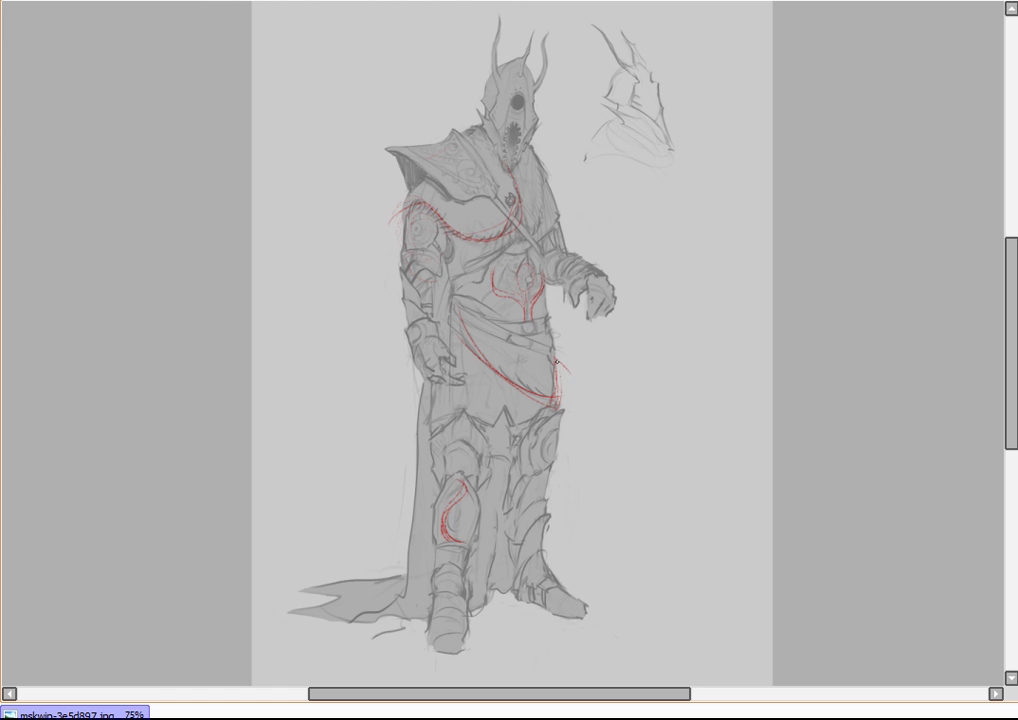
mouse_move(549, 355)
mouse_down()
mouse_move(570, 380)
mouse_move(552, 407)
mouse_up()
drag(456, 313, 545, 390)
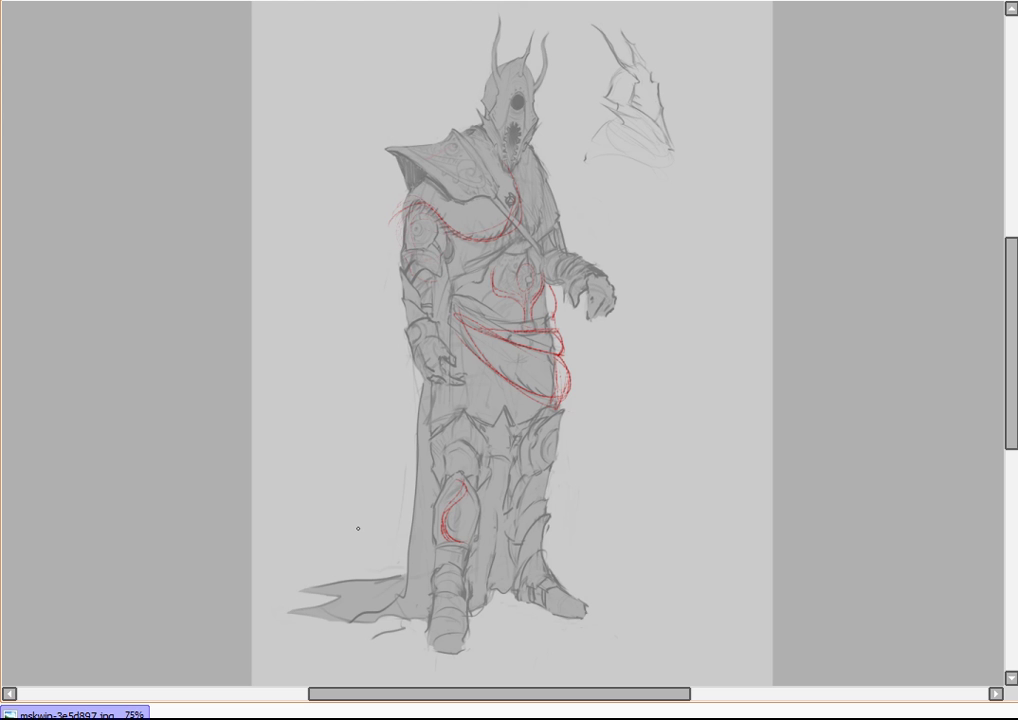
drag(393, 610, 531, 576)
drag(534, 473, 537, 575)
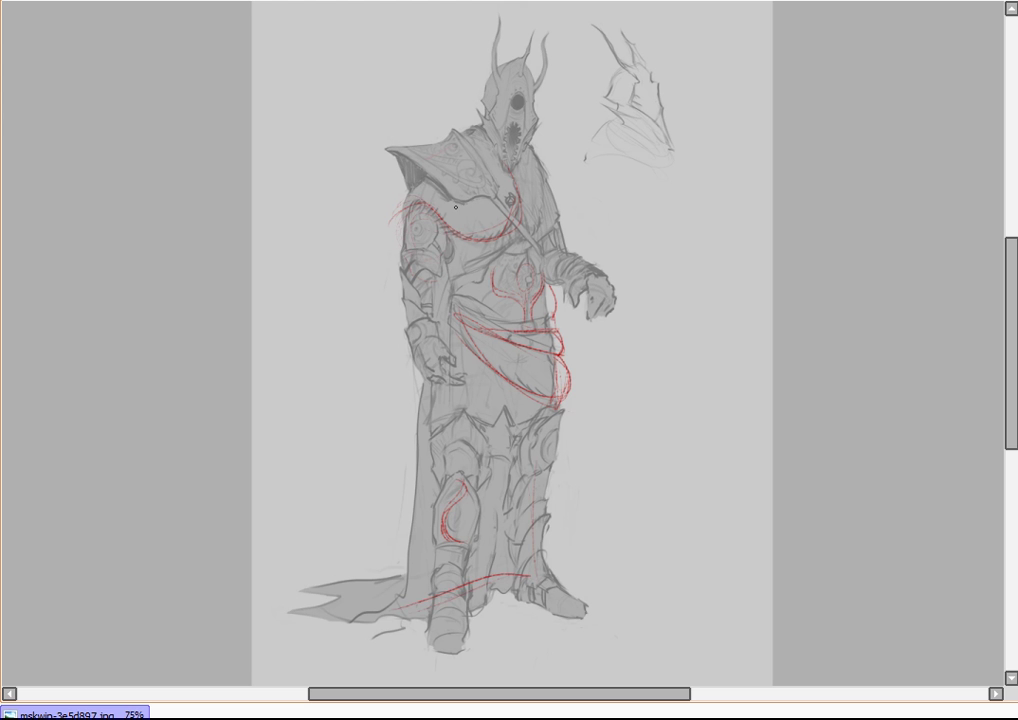